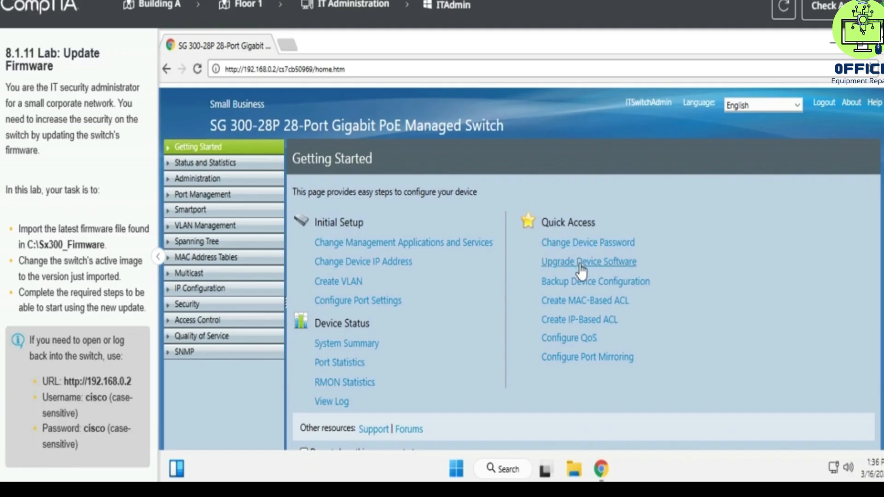
- Start a device software upgrade and browse to the C:\Sx300_Firmware folder to pick the firmware file
left_click_drag(27, 244, 100, 249)
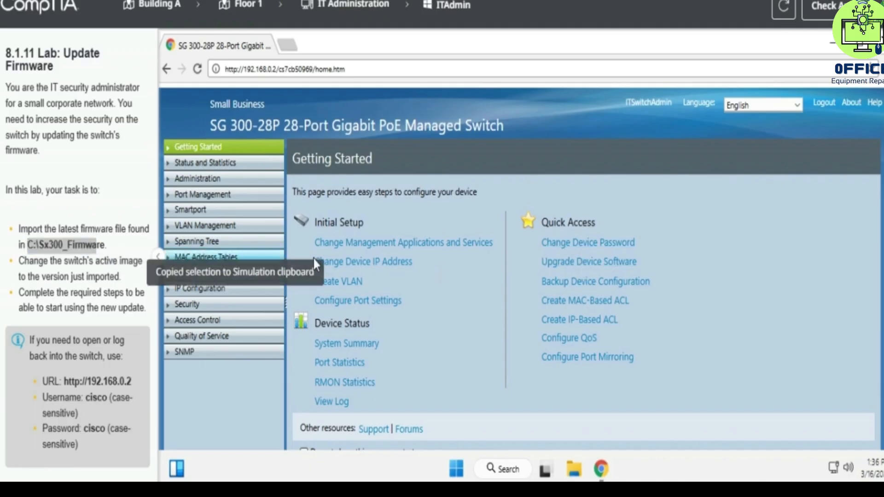
left_click(547, 263)
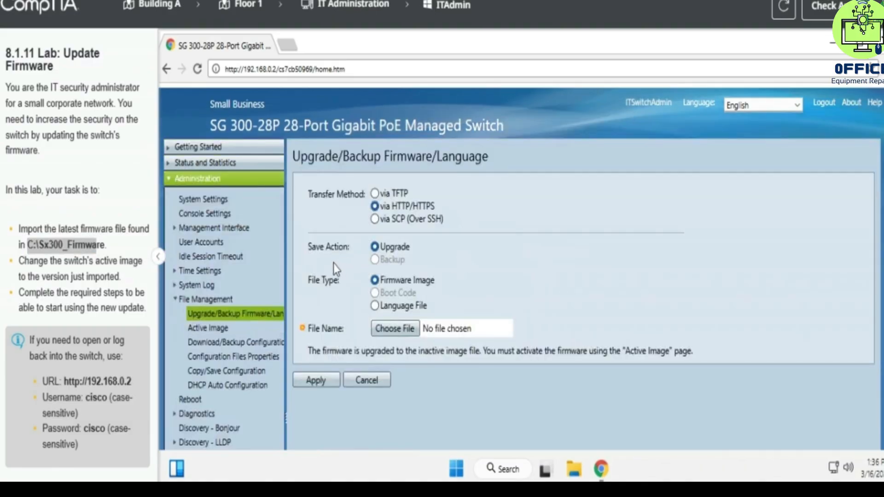
left_click(387, 326)
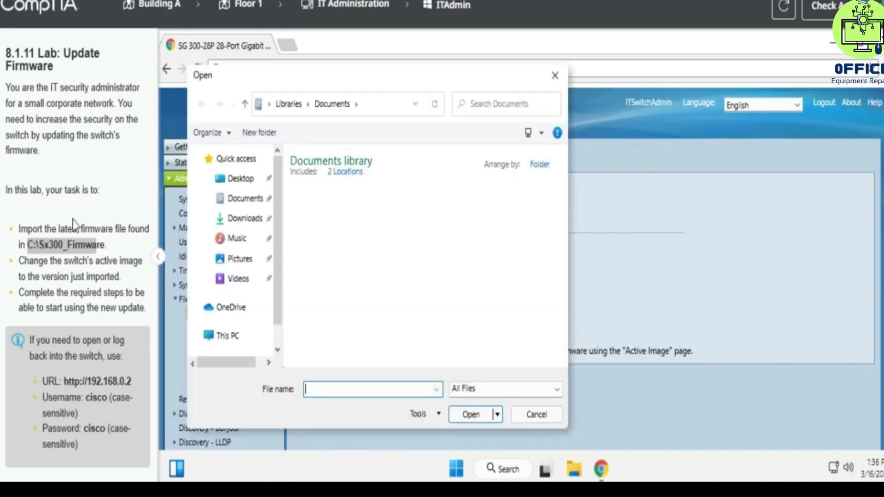
scroll(230, 311, "down", 1)
left_click(228, 312)
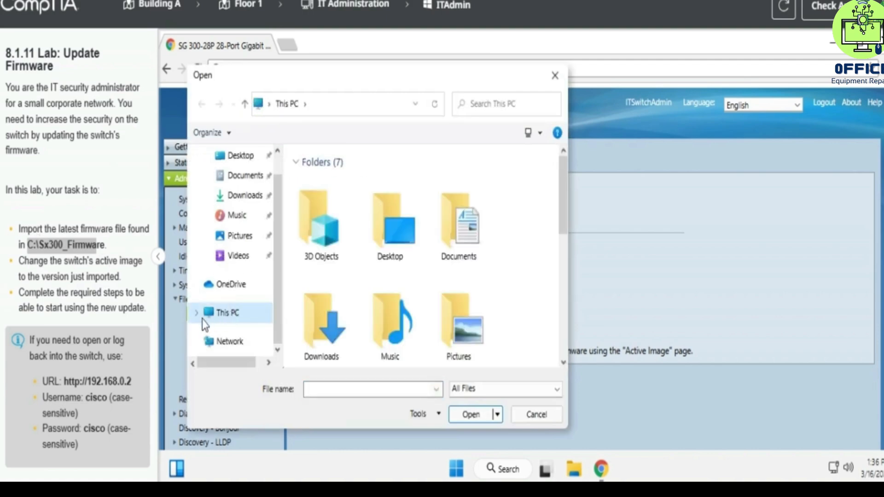
scroll(465, 288, "down", 3)
scroll(466, 287, "down", 3)
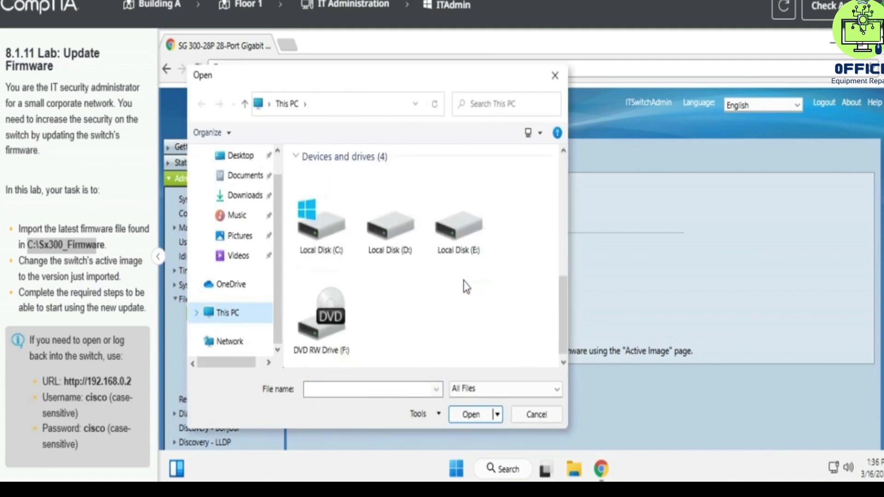
double_click(324, 254)
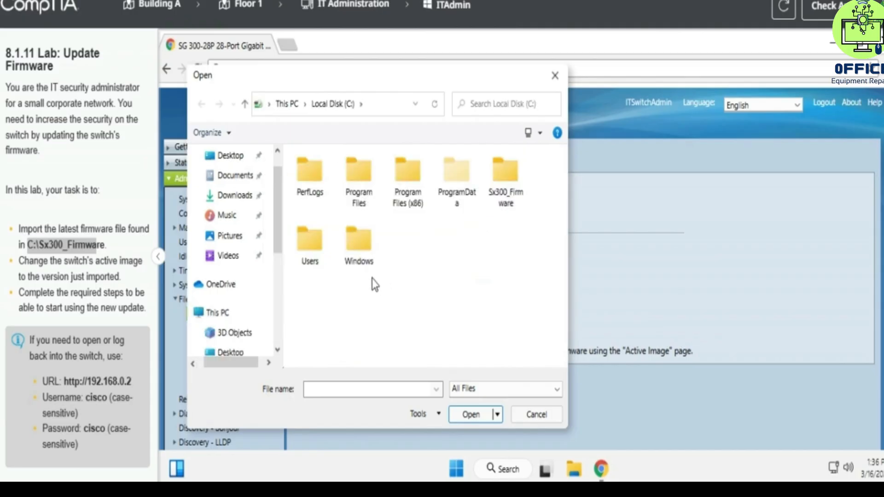
left_click(509, 184)
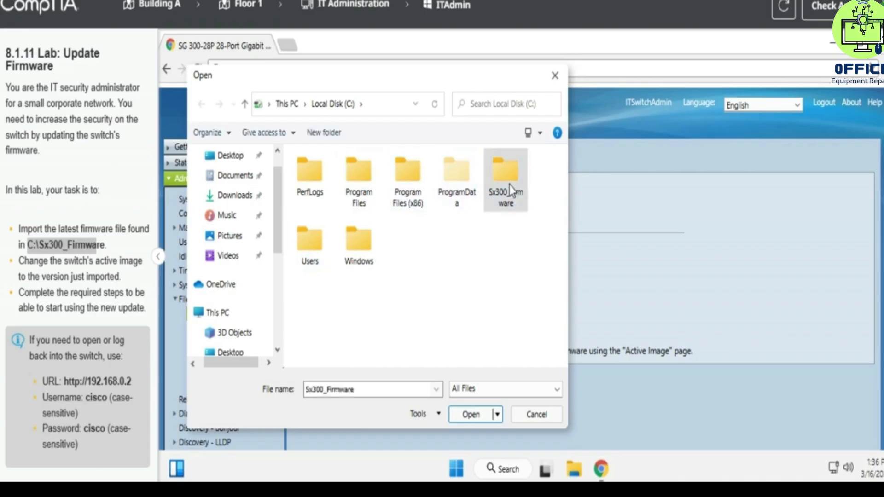
left_click(455, 396)
left_click(408, 410)
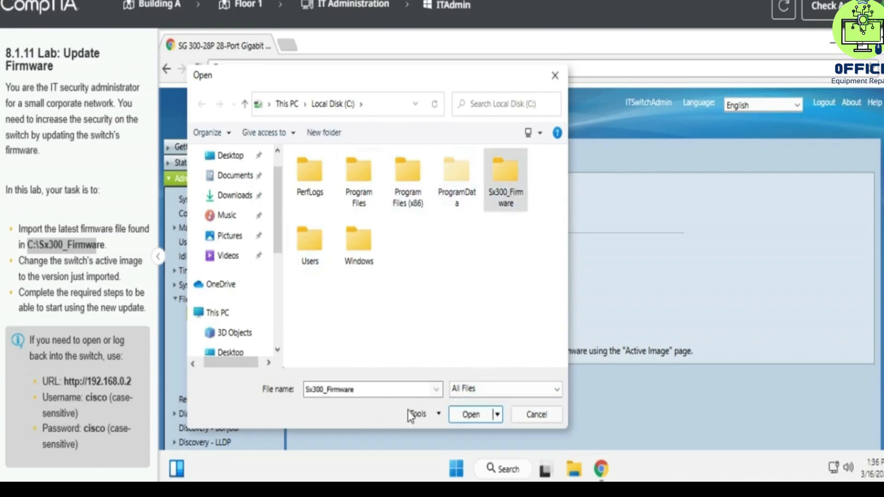
left_click(459, 413)
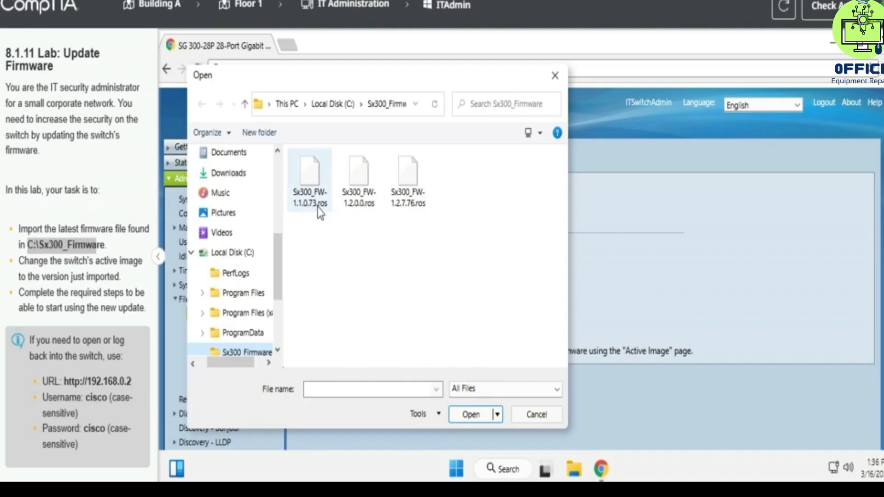
- Choose Sx300_FW-1.2.7.76.ros as the firmware image and carry out the upgrade to the end
left_click(423, 188)
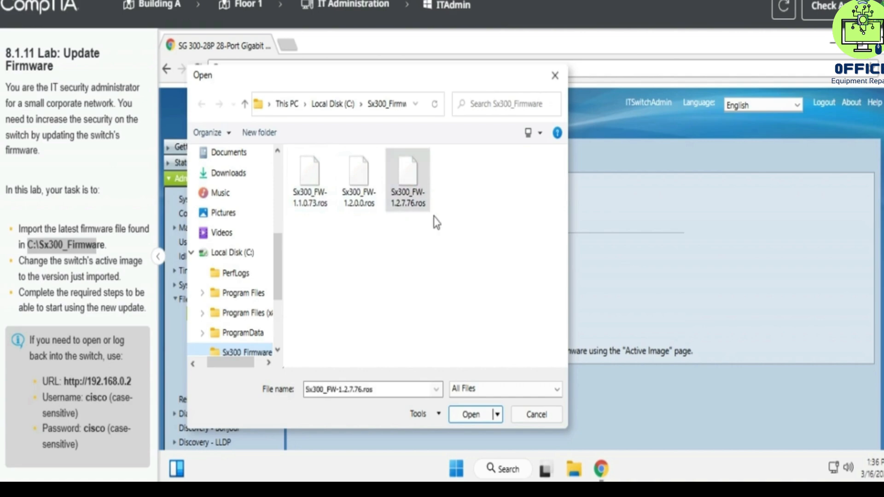
left_click(470, 415)
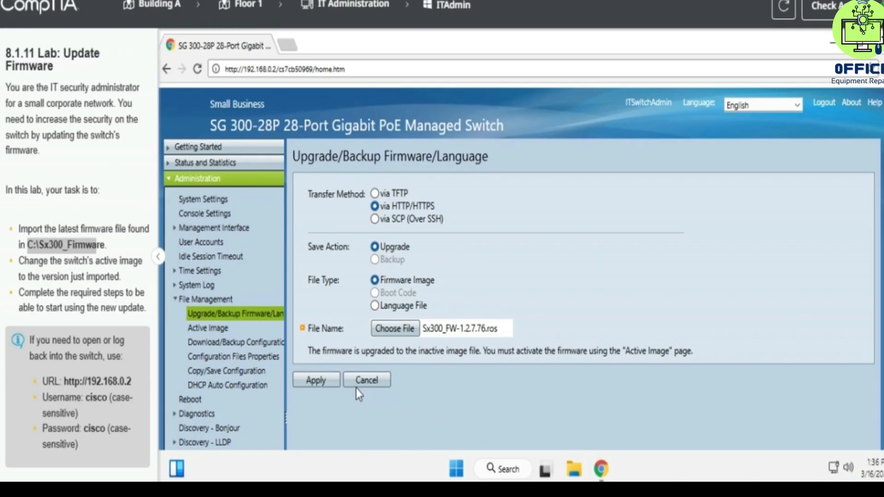
left_click(331, 380)
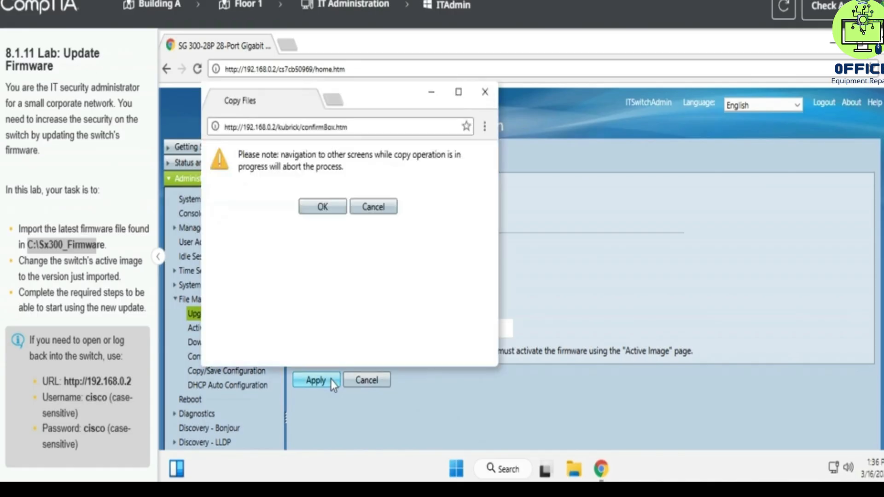
left_click(321, 205)
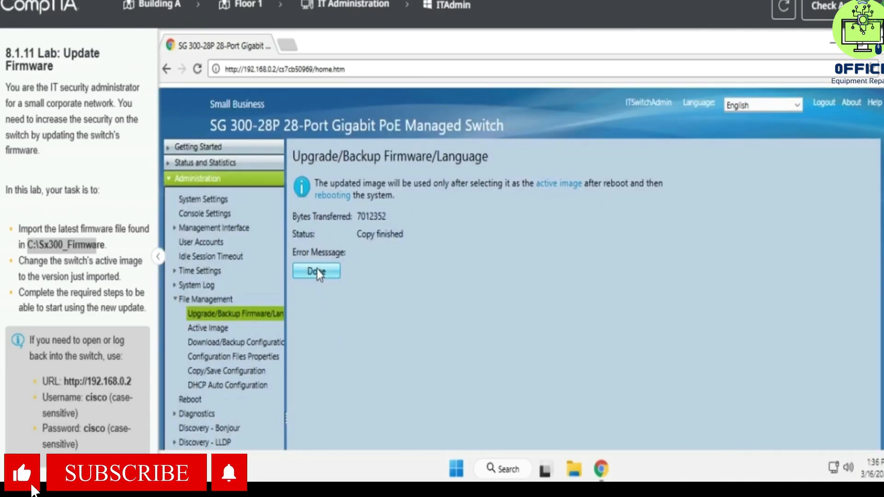
left_click(317, 271)
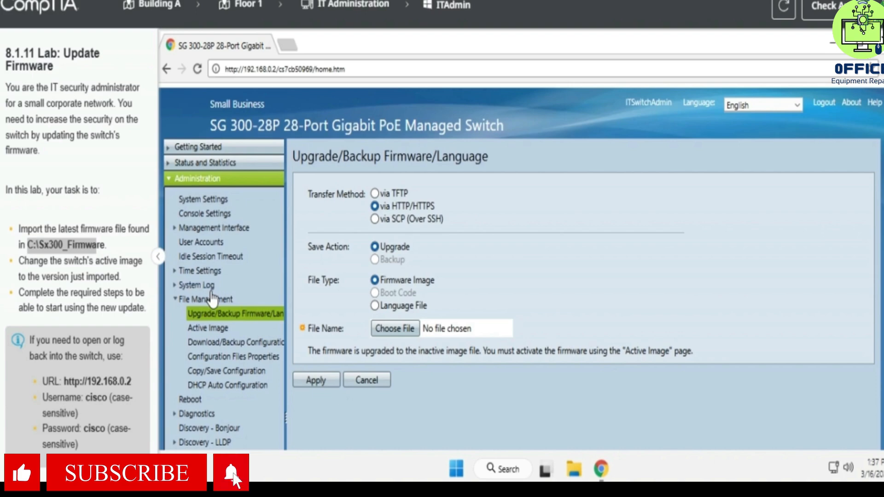
- Set the switch's active image after reboot to version 1.2.7.76 and apply it
scroll(480, 282, "down", 3)
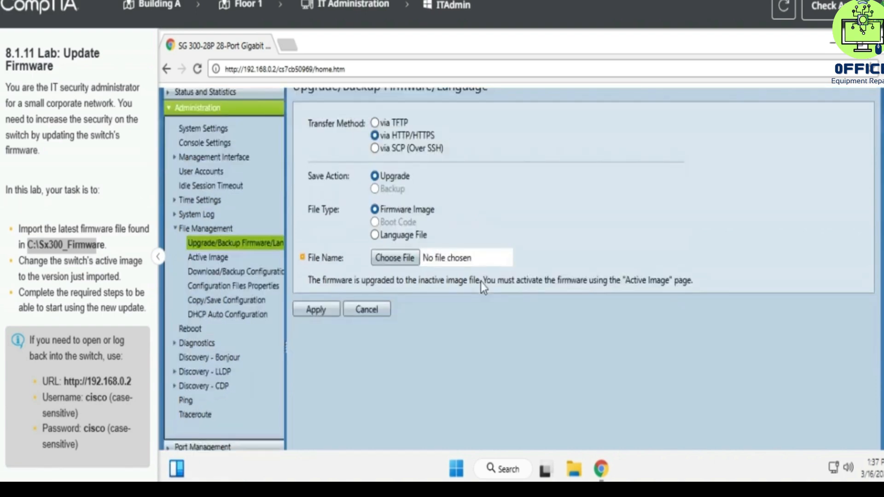
scroll(287, 295, "up", 2)
left_click(207, 257)
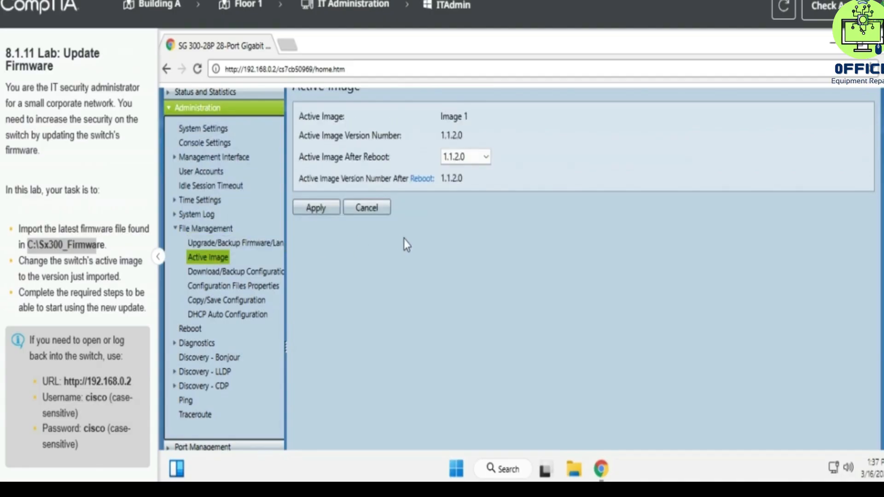
left_click(460, 153)
left_click(466, 184)
left_click(321, 213)
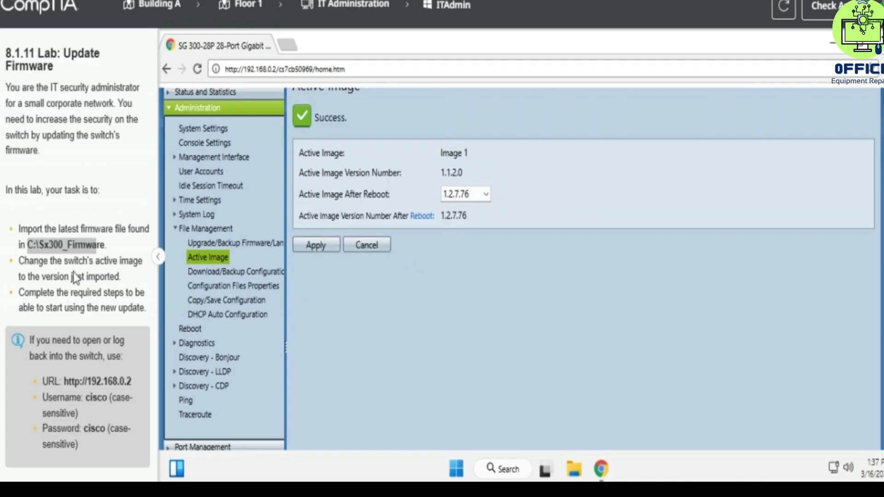
- Reboot the switch immediately and confirm the restart
left_click_drag(60, 297, 131, 328)
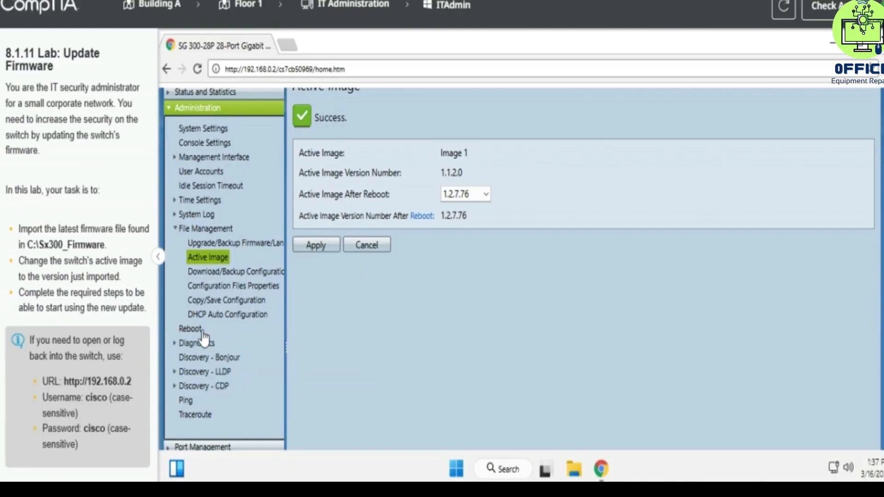
left_click(199, 330)
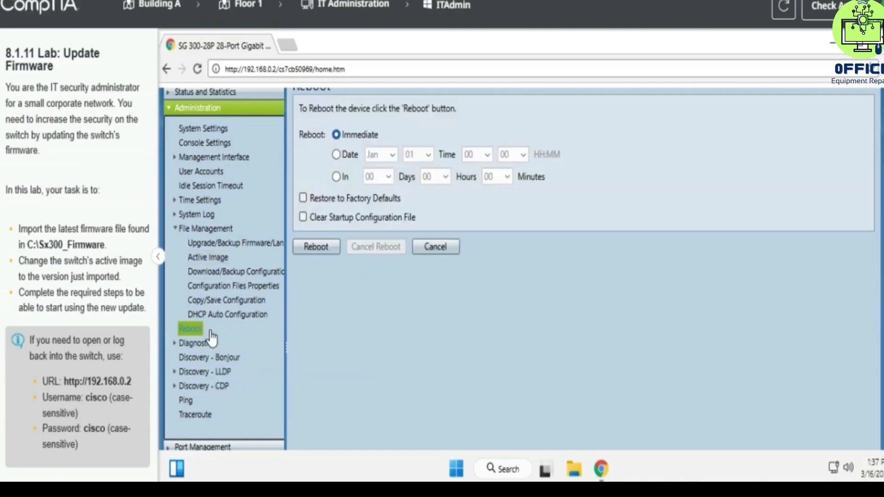
scroll(672, 119, "up", 2)
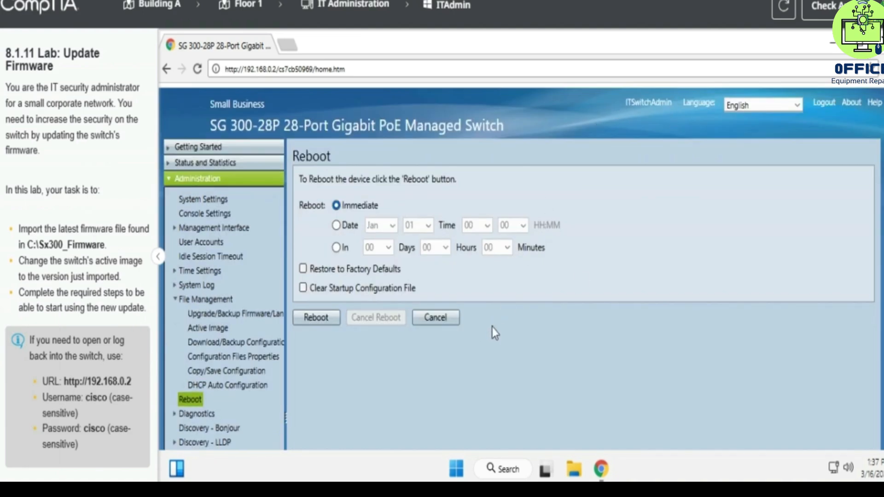
scroll(492, 326, "down", 2)
left_click(300, 250)
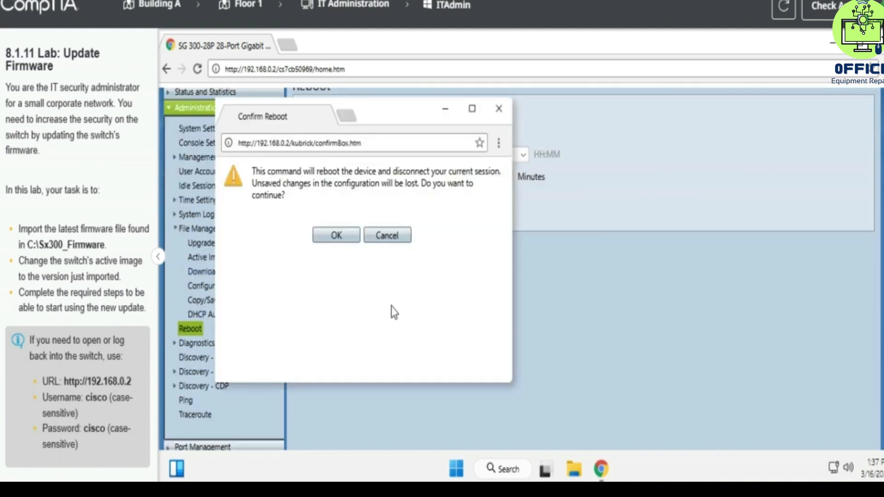
left_click(338, 234)
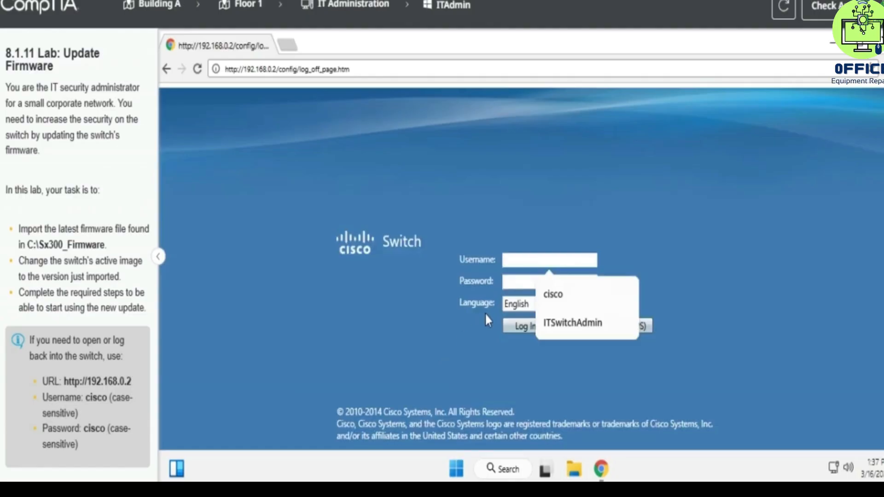
- Log back in to the switch by filling in the saved username and the account password
left_click(553, 296)
left_click(539, 282)
left_click(553, 315)
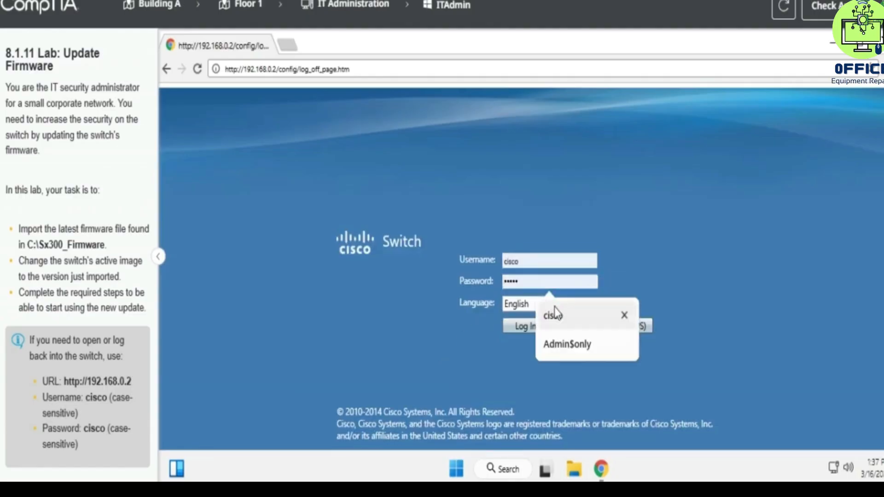
left_click(529, 333)
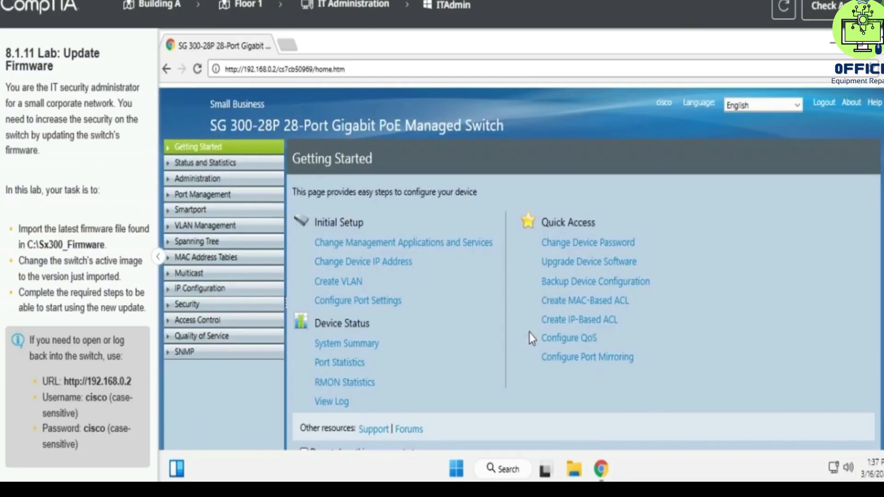
- Review the switch's active image version and submit the lab for checking
left_click(576, 264)
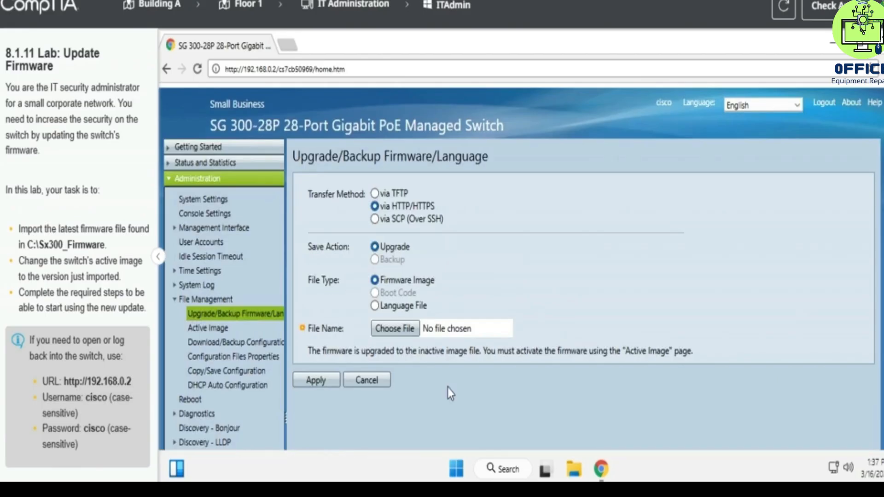
left_click(213, 329)
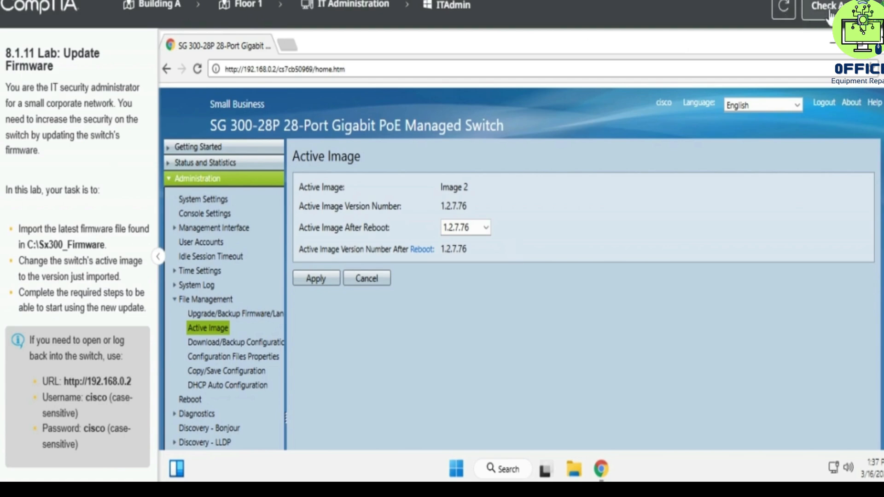
left_click(829, 14)
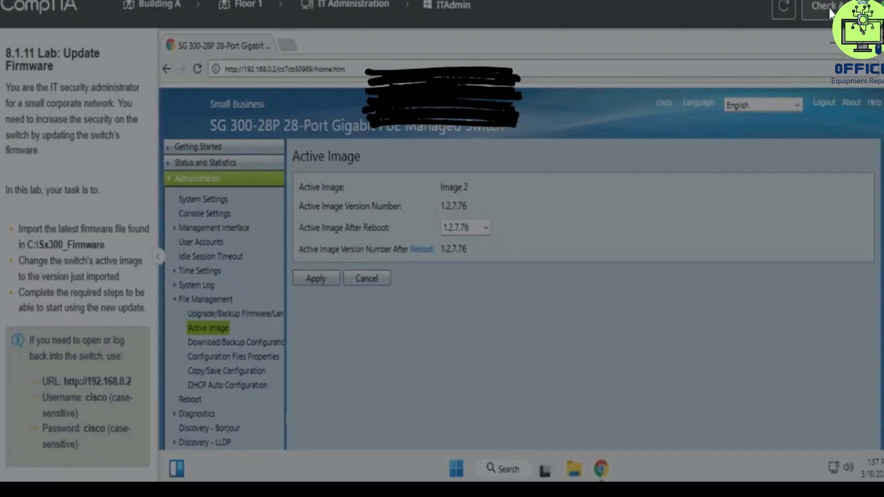